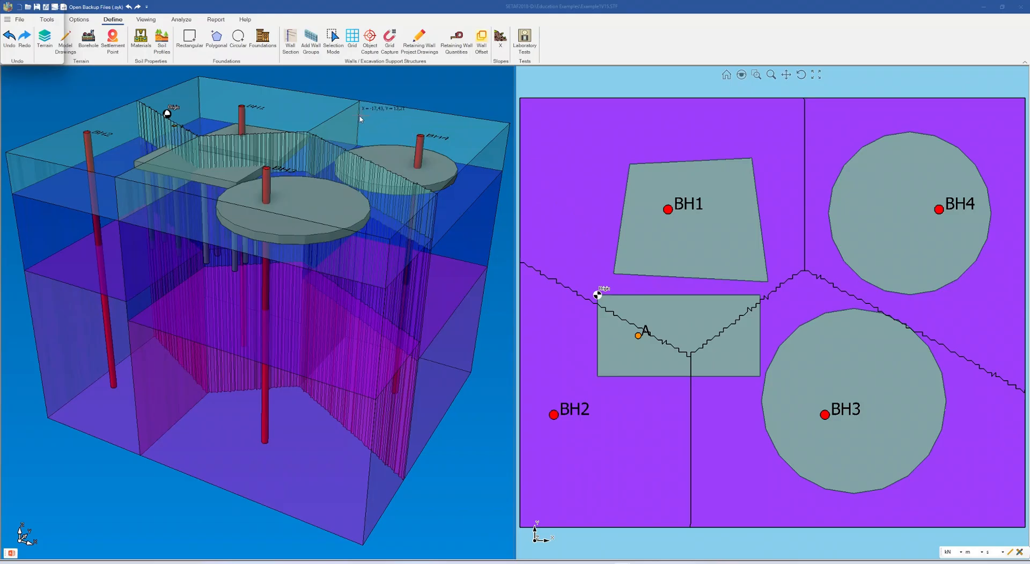
Open the properties of the polygon foundation around BH1 and enable Deep Foundation-Soil Improvement for it
{"action": "left_click", "coordinate": [336, 47]}
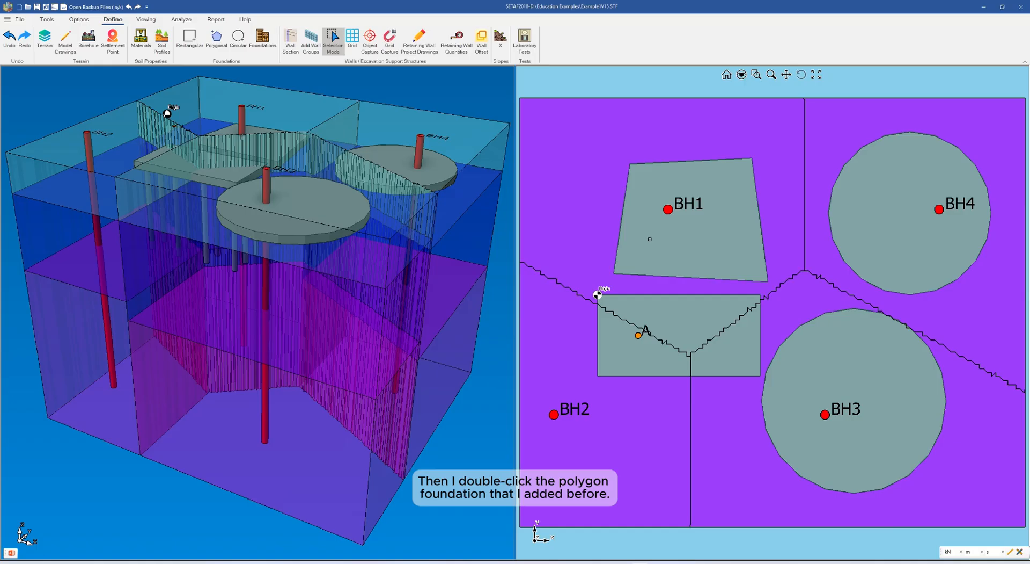
{"action": "double_click", "coordinate": [650, 239]}
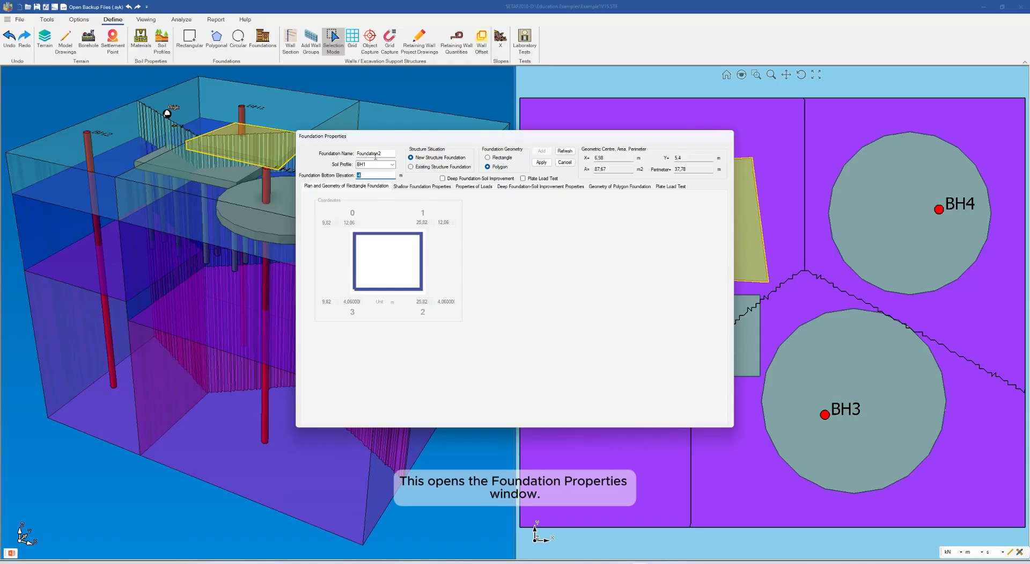
{"action": "left_click", "coordinate": [443, 178]}
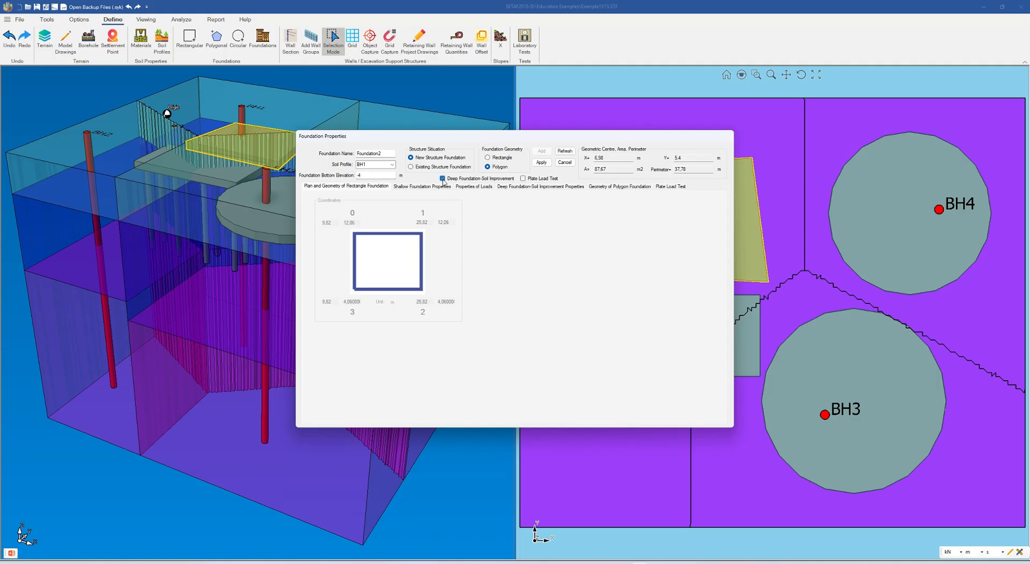
Define the rigid columns as cast in place reinforced concrete piles with a 0.60 m diameter and 8 m length
{"action": "left_click", "coordinate": [534, 187]}
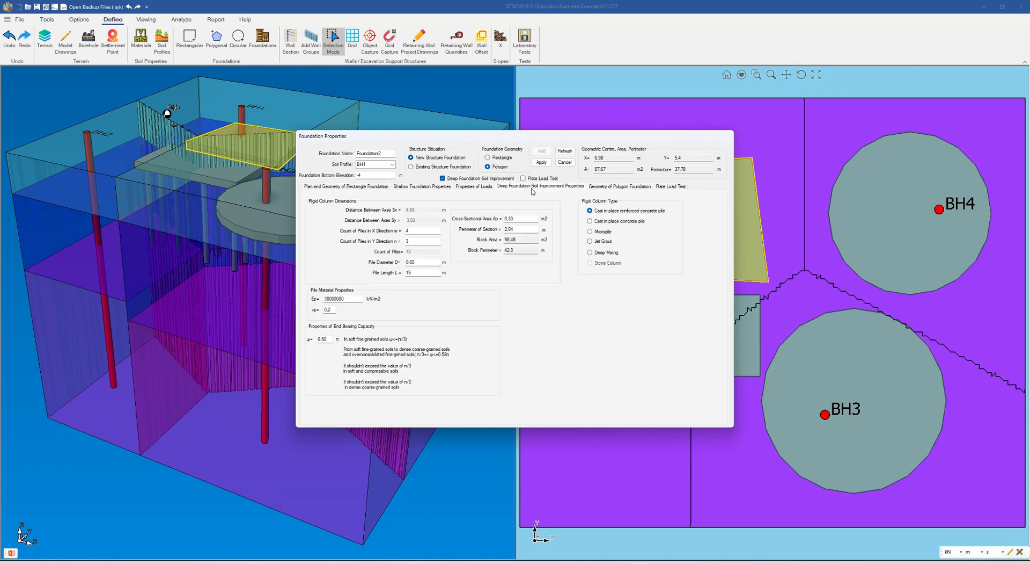
{"action": "left_click", "coordinate": [428, 262]}
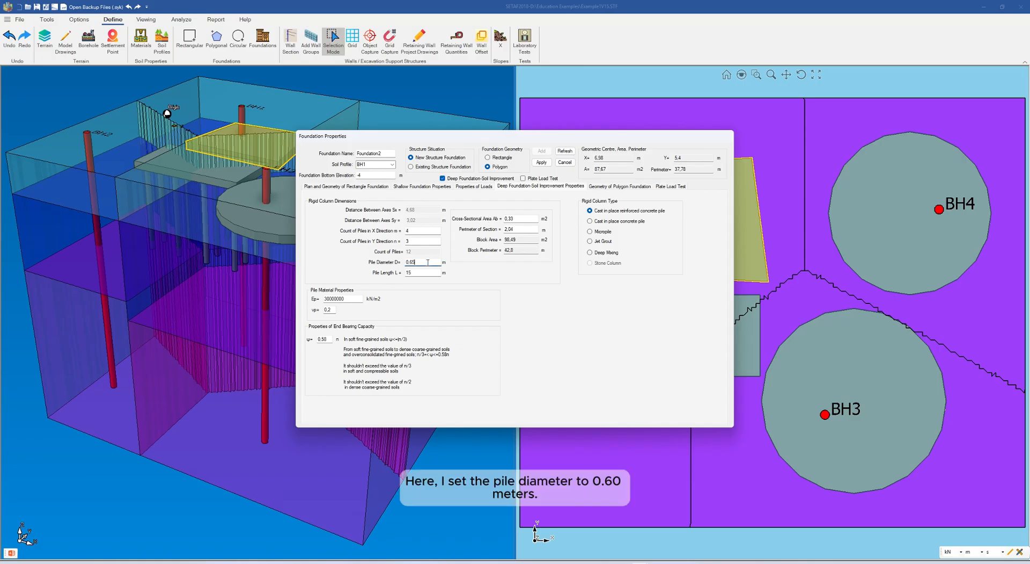
{"action": "key", "text": "BackSpace"}
{"action": "type", "text": "0"}
{"action": "left_click", "coordinate": [418, 272]}
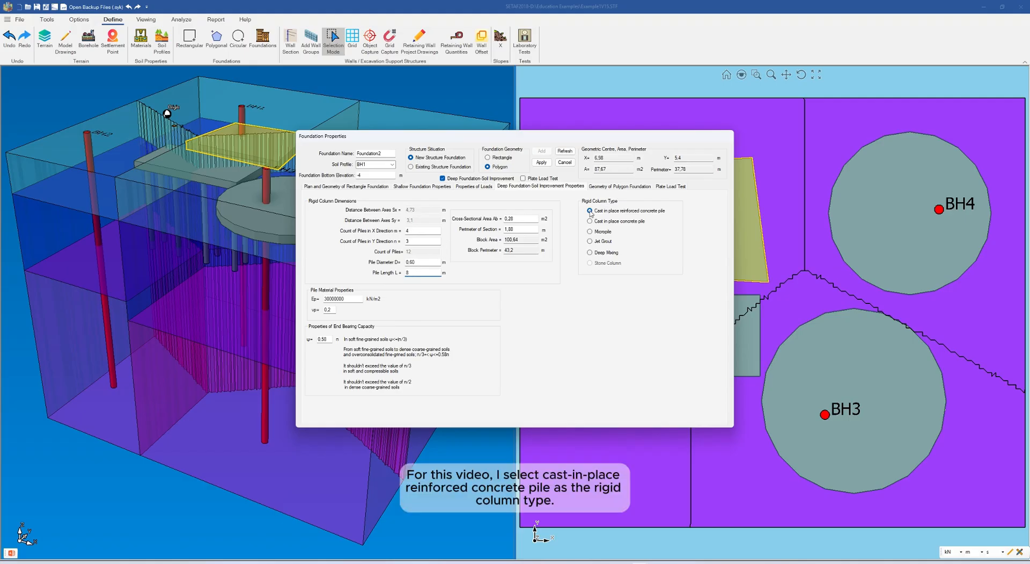
{"action": "left_click", "coordinate": [601, 224]}
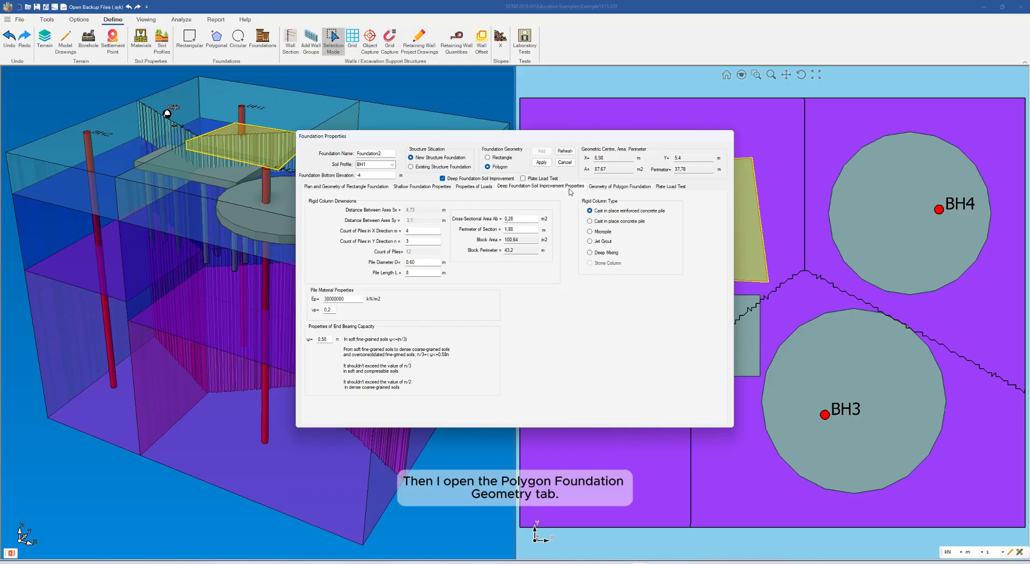
Select Foundation_Polygon0 in the polygon foundation geometry and refresh the preview to draw its outline
{"action": "left_click", "coordinate": [610, 187]}
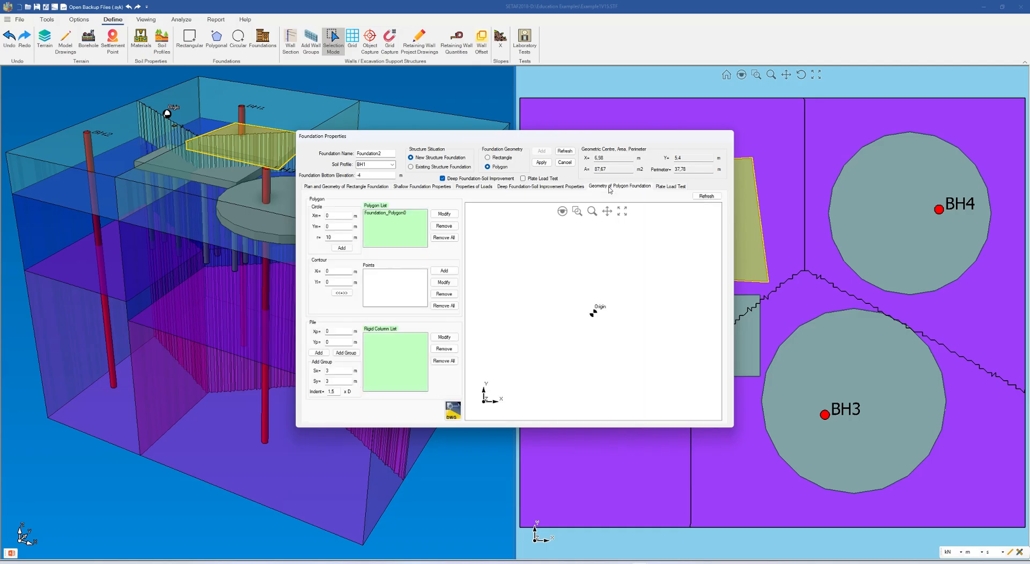
{"action": "left_click", "coordinate": [384, 214]}
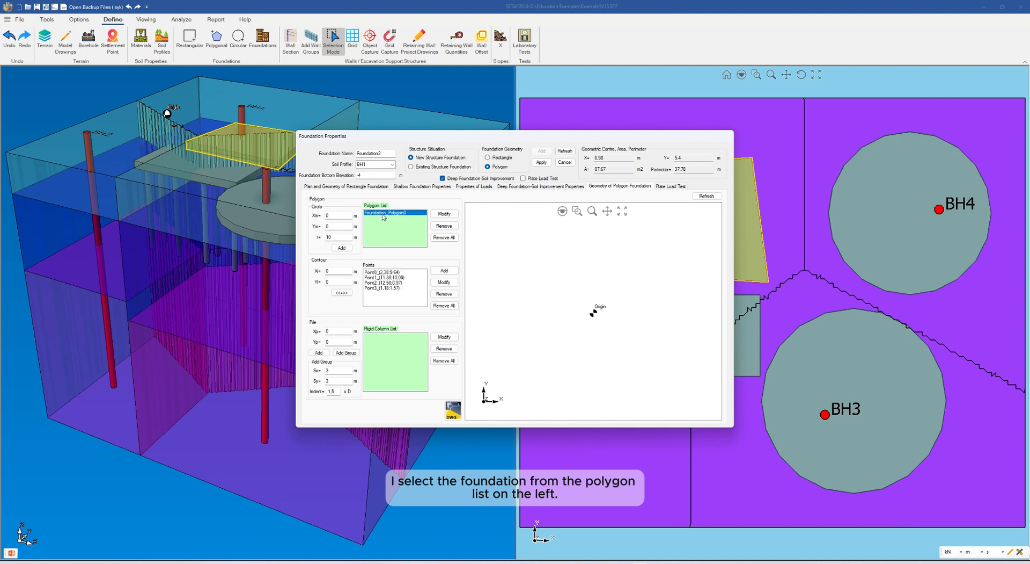
{"action": "left_click", "coordinate": [705, 197]}
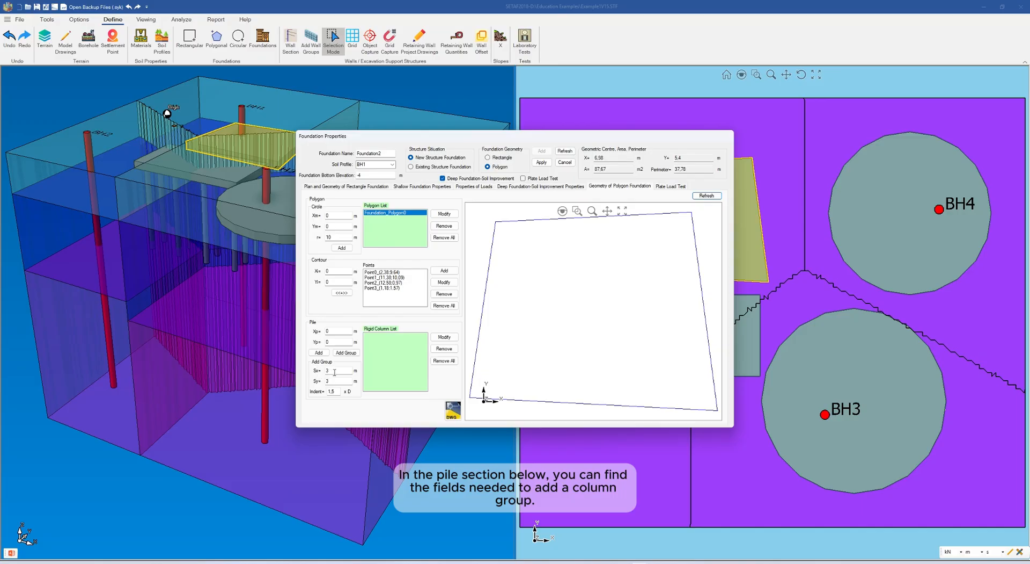
Add a rigid column group under the polygon foundation with Sx and Sy spacings of 3 m and an indent of 1.5 D
{"action": "mouse_move", "coordinate": [316, 371]}
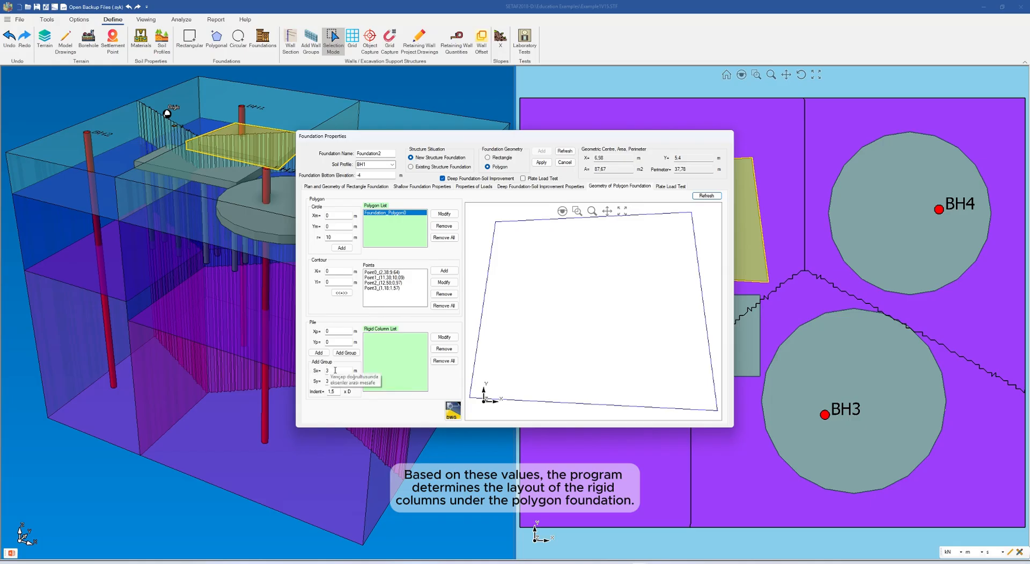
{"action": "left_click", "coordinate": [336, 371]}
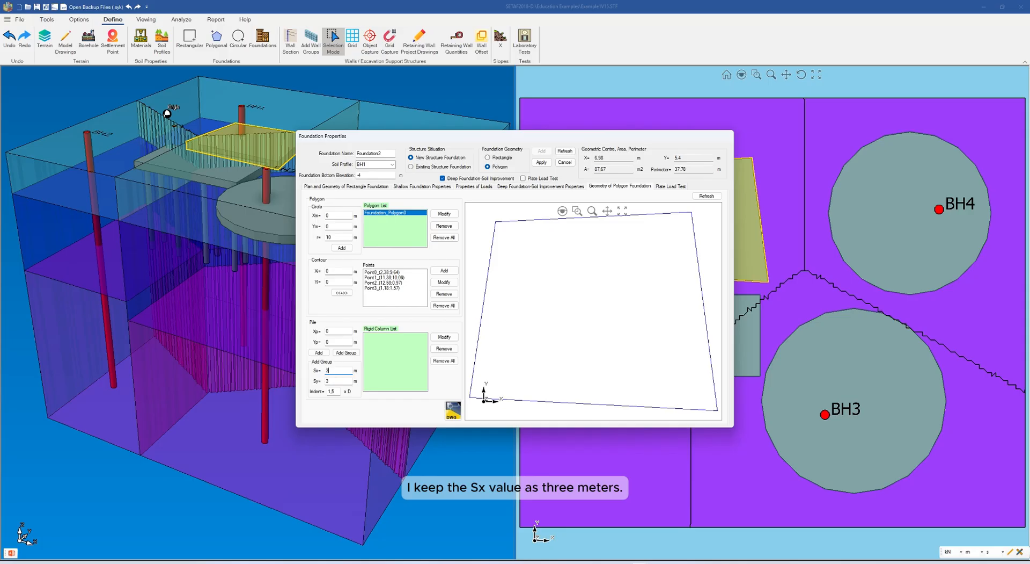
{"action": "left_click", "coordinate": [346, 353]}
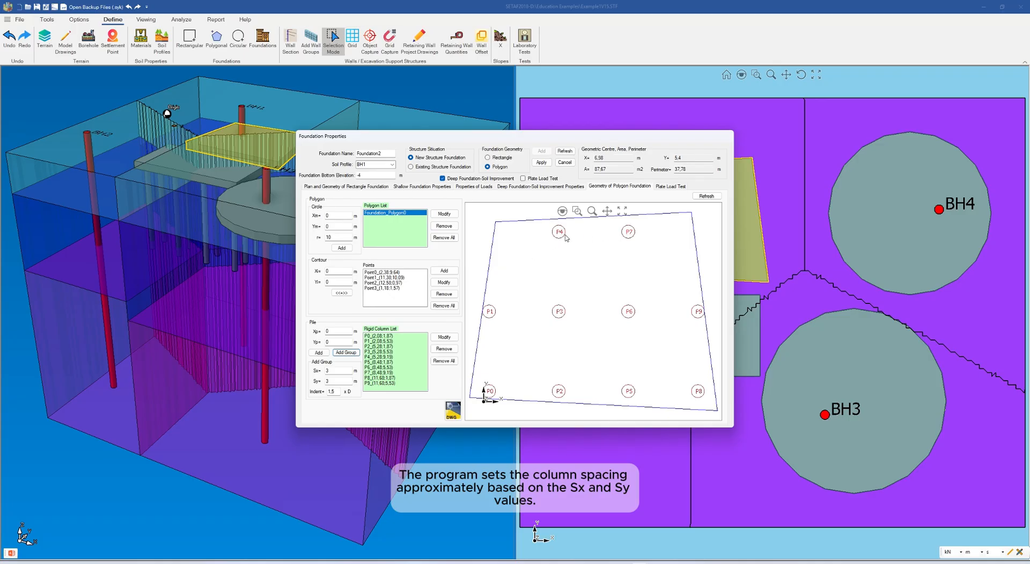
Set the column group's Sx and Sy spacings to 2 m and regenerate the group under the foundation
{"action": "left_click", "coordinate": [330, 371]}
{"action": "key", "text": "BackSpace"}
{"action": "type", "text": "2"}
{"action": "left_click", "coordinate": [336, 381]}
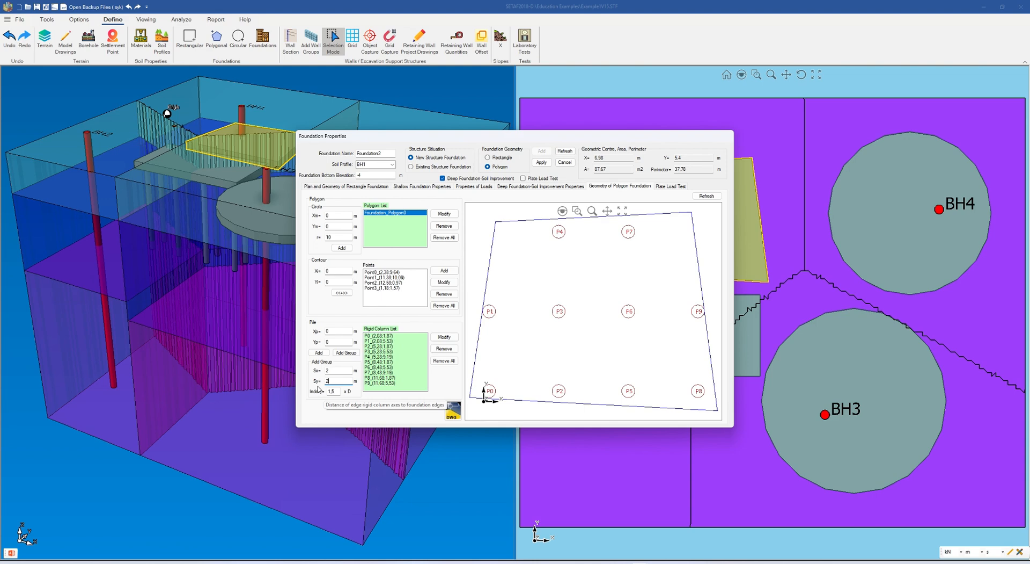
{"action": "left_click", "coordinate": [345, 353]}
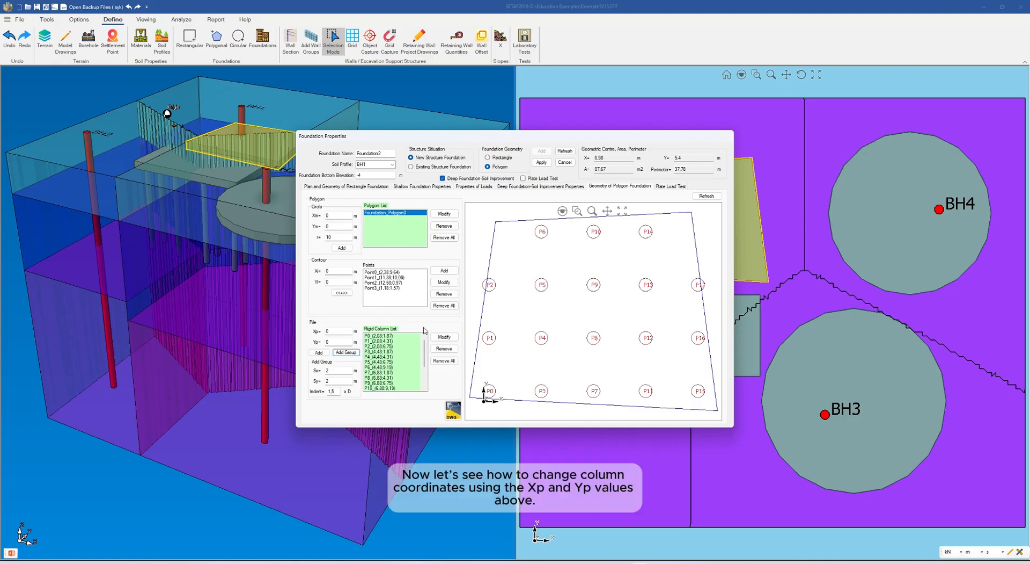
Move column P2 by setting its Xp coordinate to 2.38 m, and refresh the foundation preview
{"action": "left_click", "coordinate": [329, 332]}
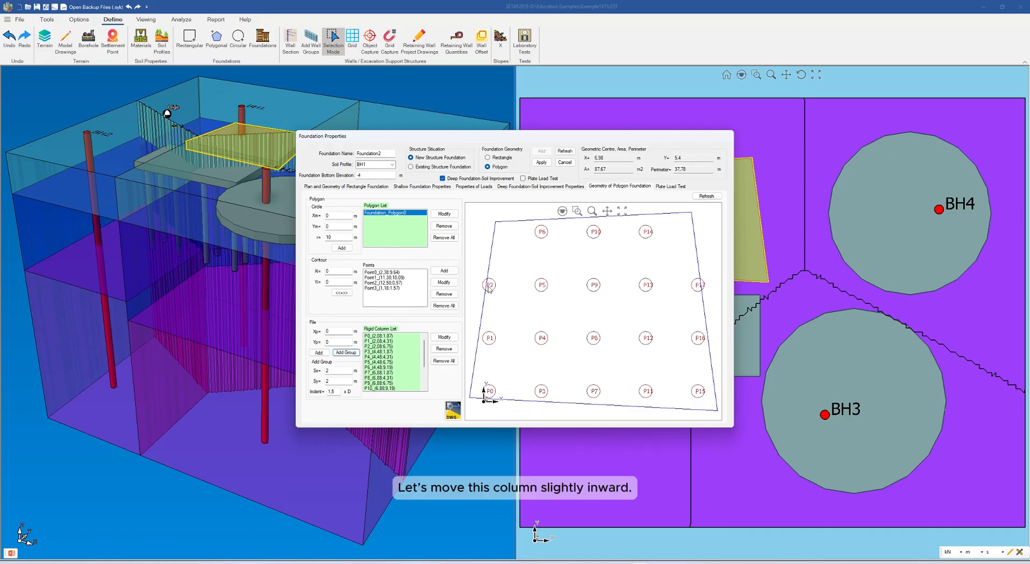
{"action": "left_click", "coordinate": [374, 346]}
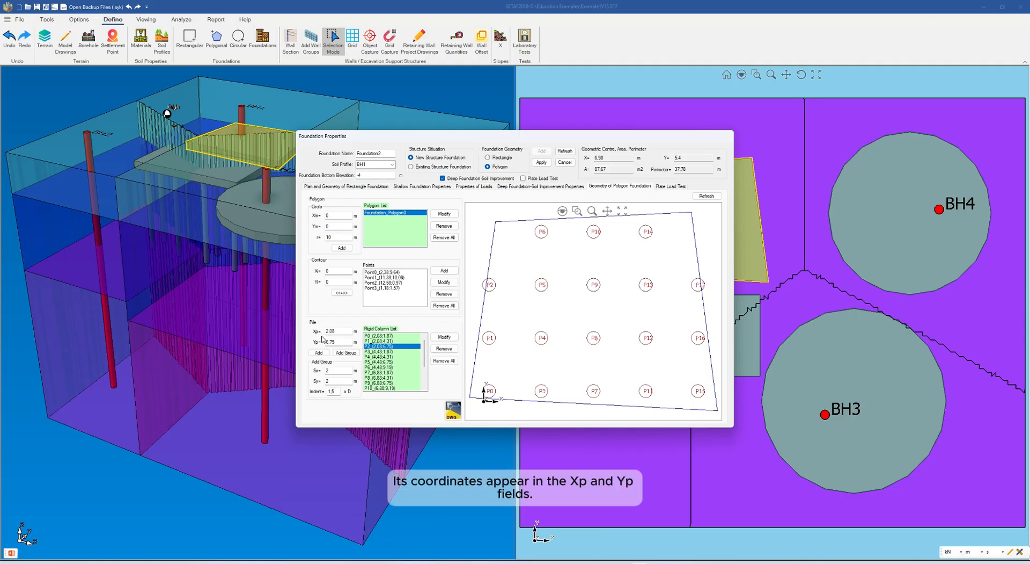
{"action": "left_click", "coordinate": [333, 331]}
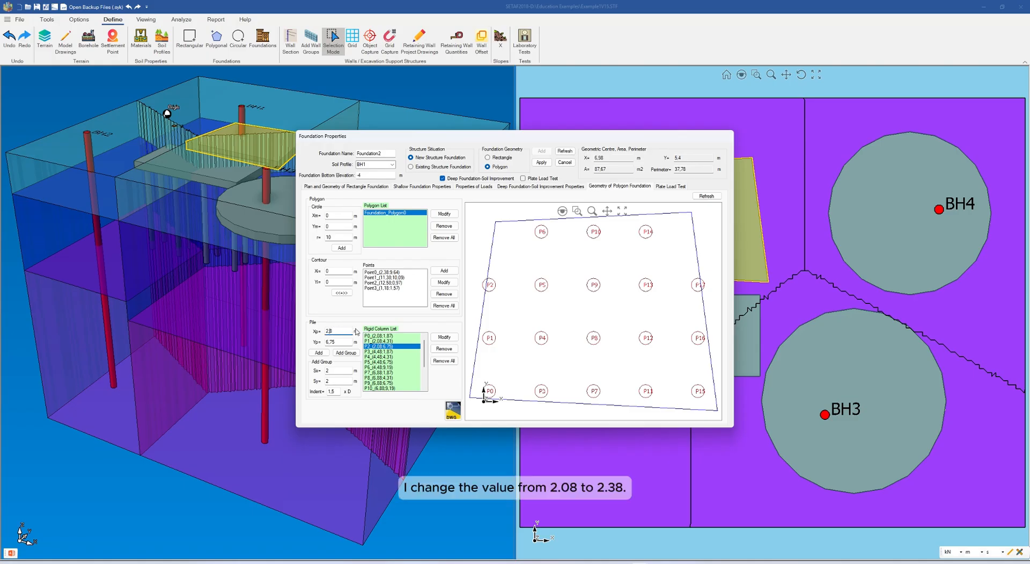
{"action": "type", "text": "3"}
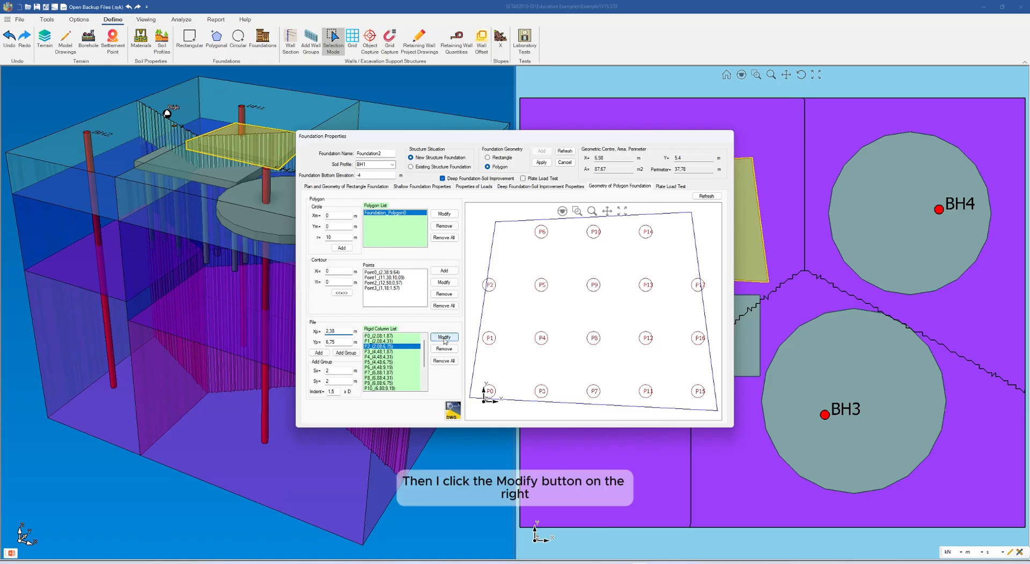
{"action": "left_click", "coordinate": [445, 338]}
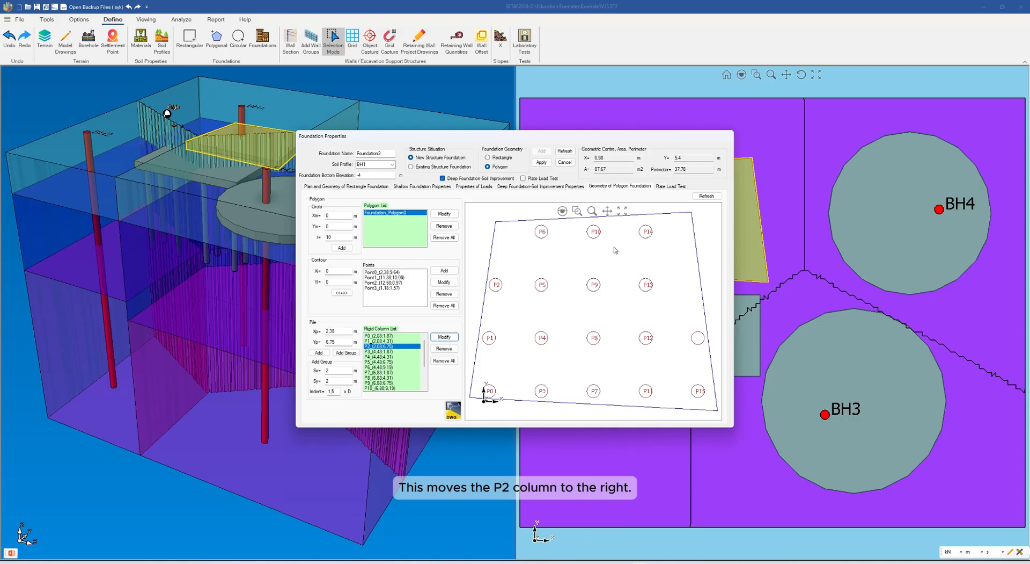
{"action": "left_click", "coordinate": [715, 196]}
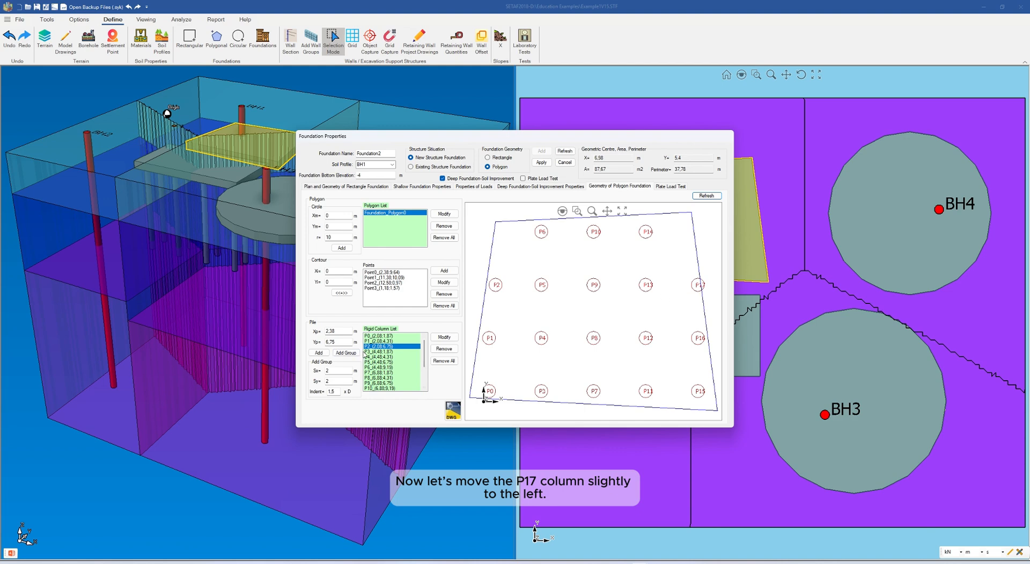
Move column P17 inward by setting its Xp coordinate to 11.48 m
{"action": "scroll", "coordinate": [424, 351], "scroll_direction": "down", "scroll_amount": 3}
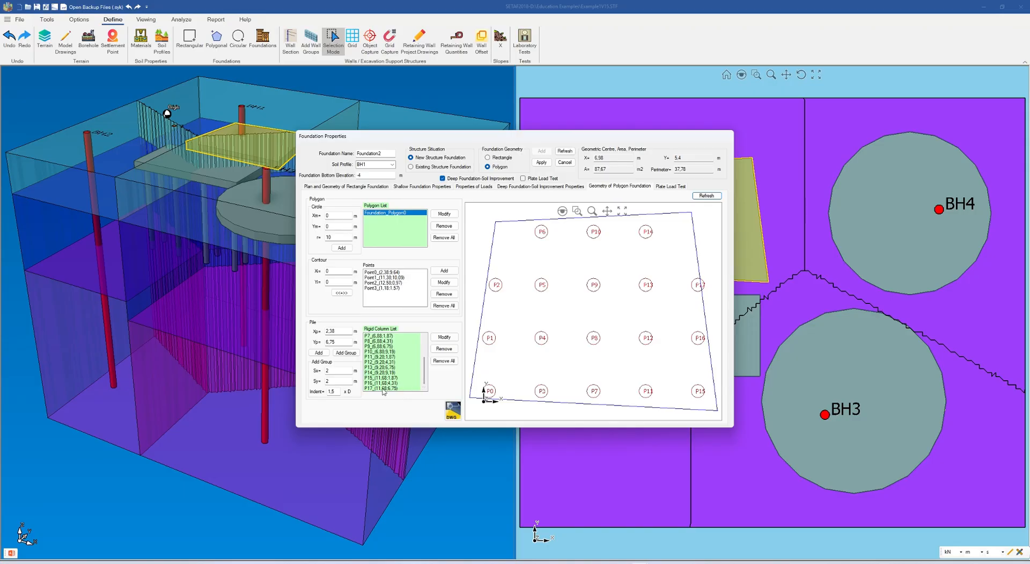
{"action": "left_click", "coordinate": [382, 388]}
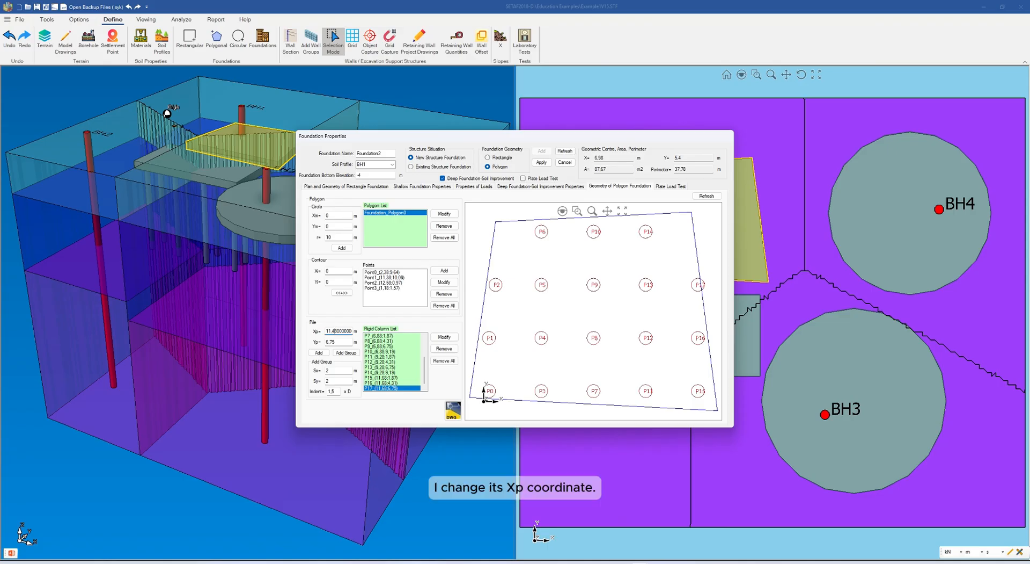
{"action": "left_click", "coordinate": [450, 338]}
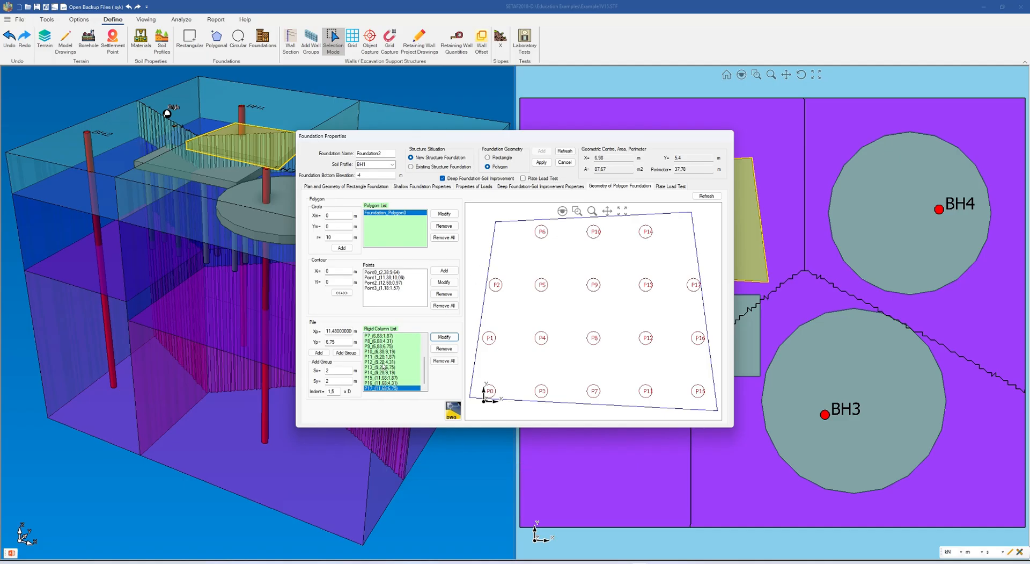
Add a new rigid column 2 m to the left of P6, at Xp 2.48 m and Yp 9.19 m
{"action": "scroll", "coordinate": [397, 362], "scroll_direction": "up", "scroll_amount": 3}
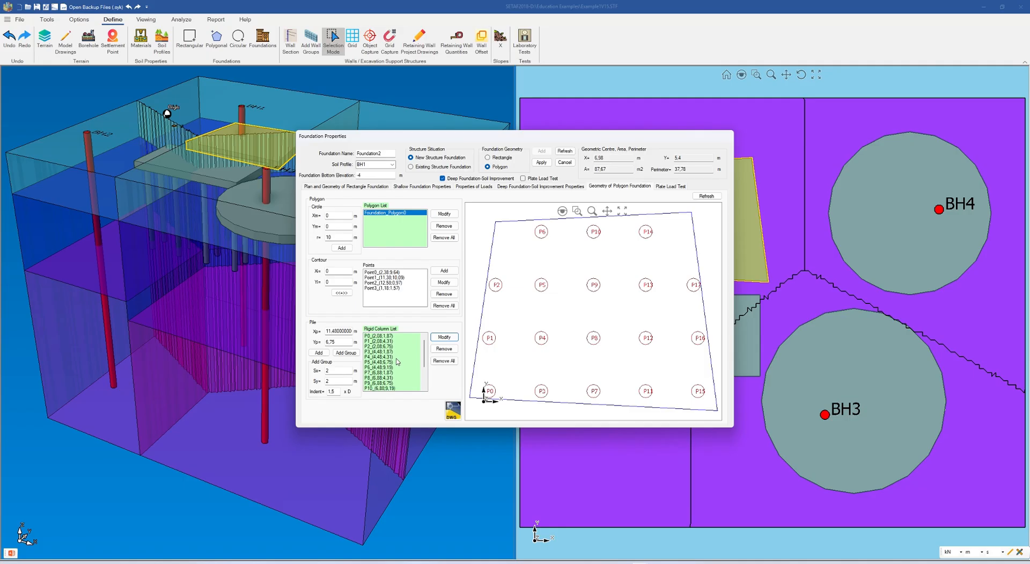
{"action": "left_click", "coordinate": [384, 367]}
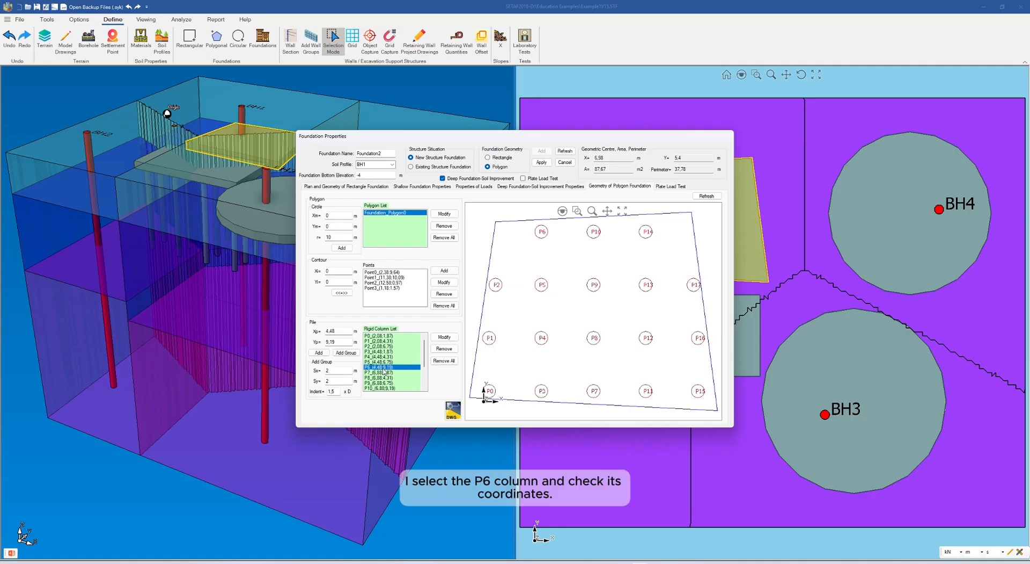
{"action": "left_click", "coordinate": [328, 330]}
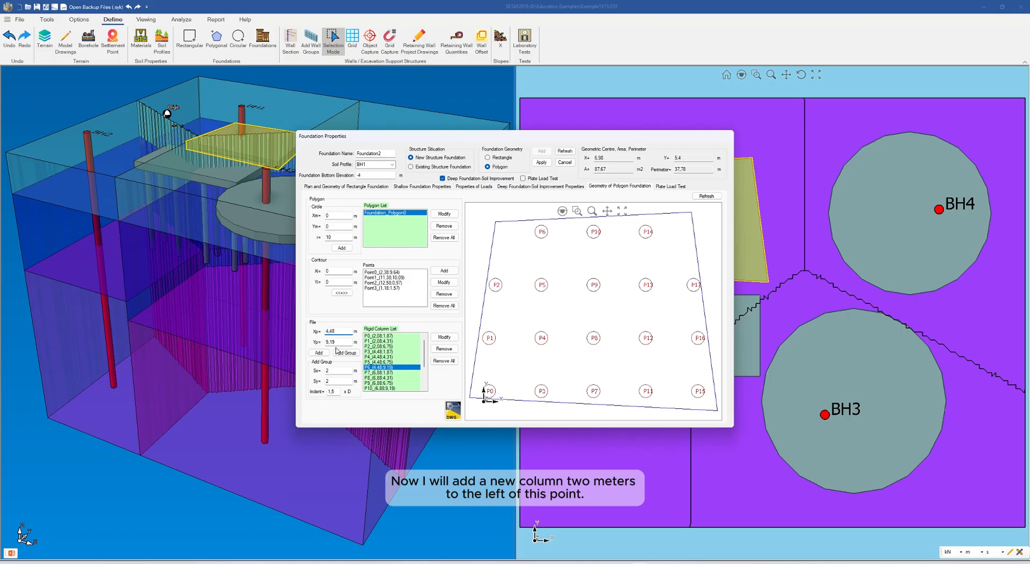
{"action": "key", "text": "BackSpace"}
{"action": "type", "text": "2"}
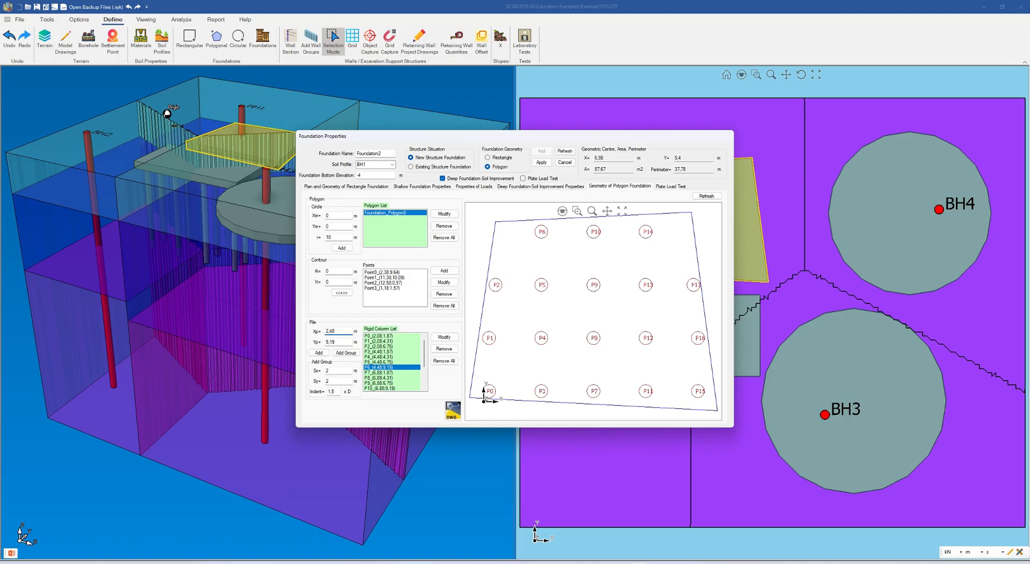
{"action": "left_click", "coordinate": [320, 353]}
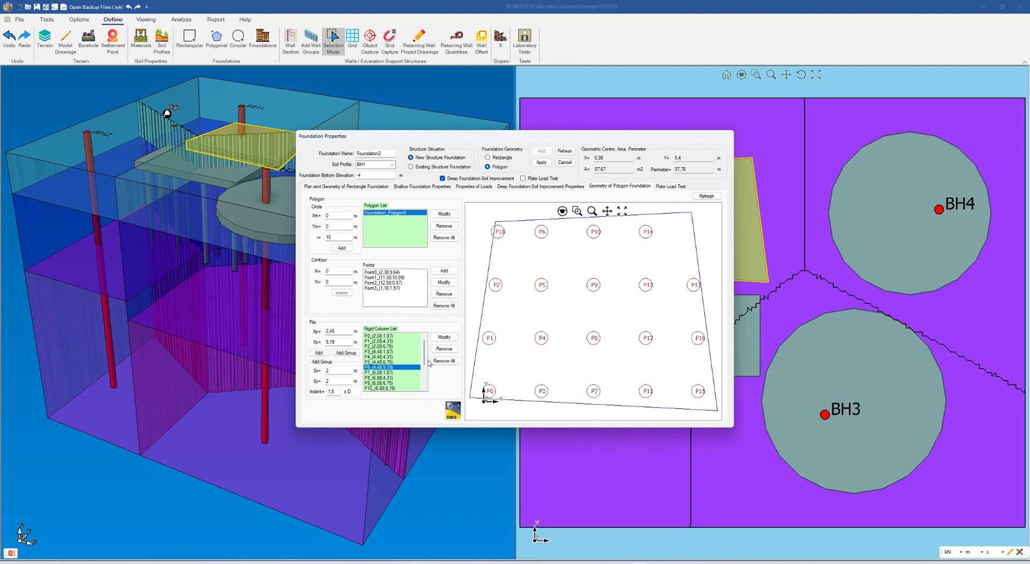
Move column P18 inward by setting its Xp coordinate to 2.68 m
{"action": "left_click_drag", "start_coordinate": [424, 354], "coordinate": [426, 377]}
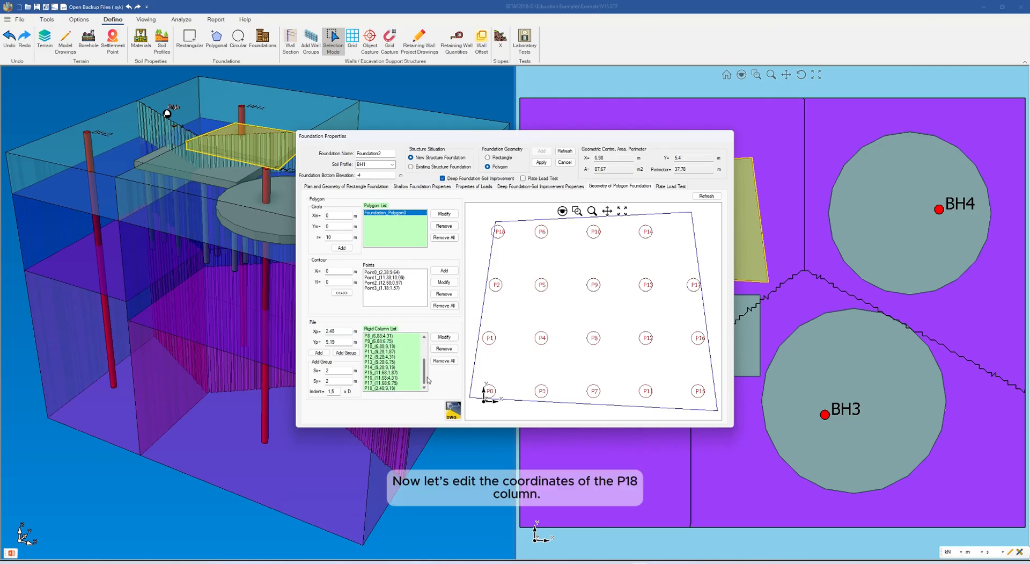
{"action": "left_click", "coordinate": [386, 388]}
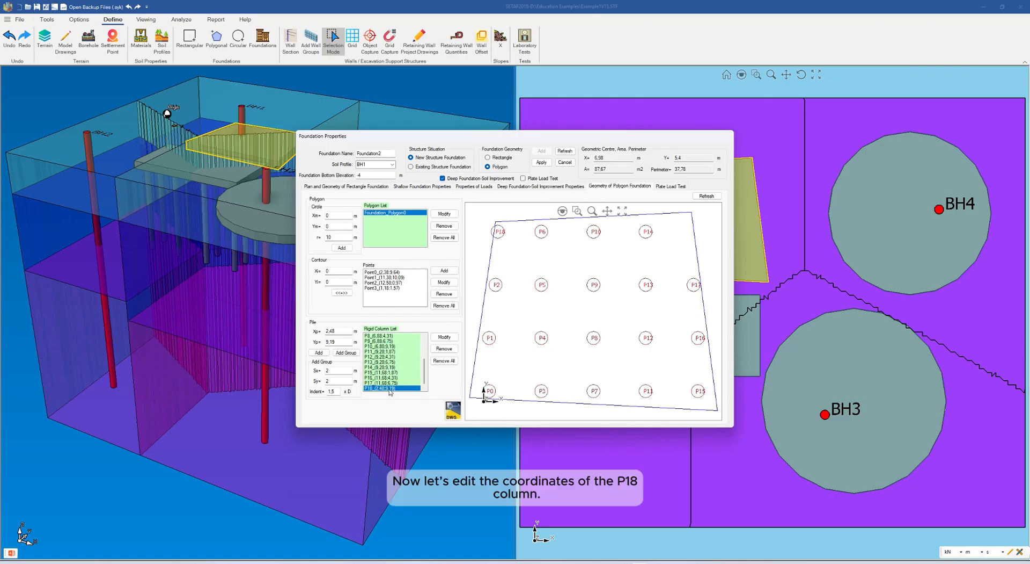
{"action": "left_click", "coordinate": [333, 331]}
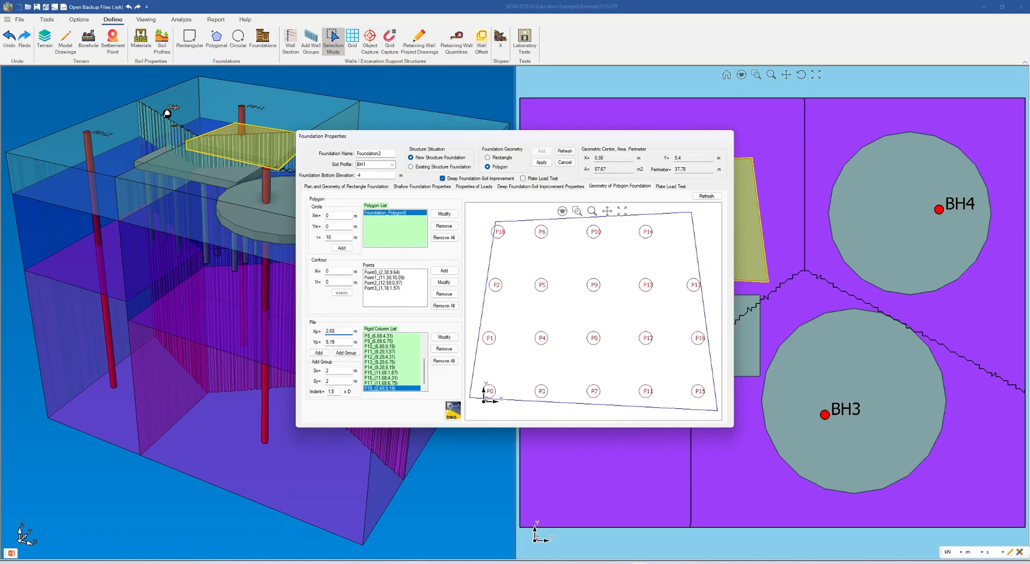
{"action": "left_click", "coordinate": [444, 337]}
Add another rigid column to the right of P14, at Xp 11.28 m and Yp 9.19 m
{"action": "left_click", "coordinate": [373, 367]}
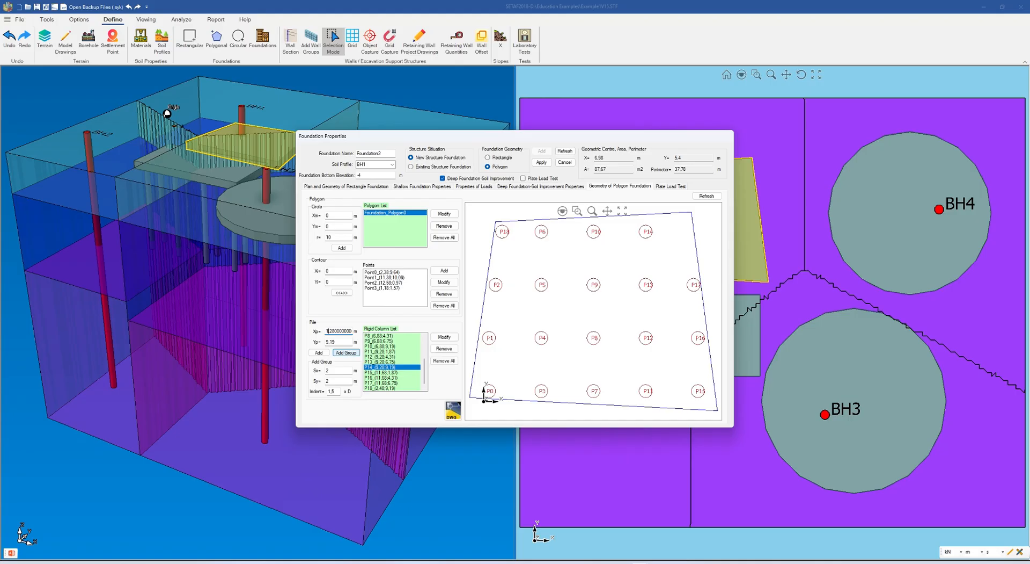
{"action": "type", "text": "1"}
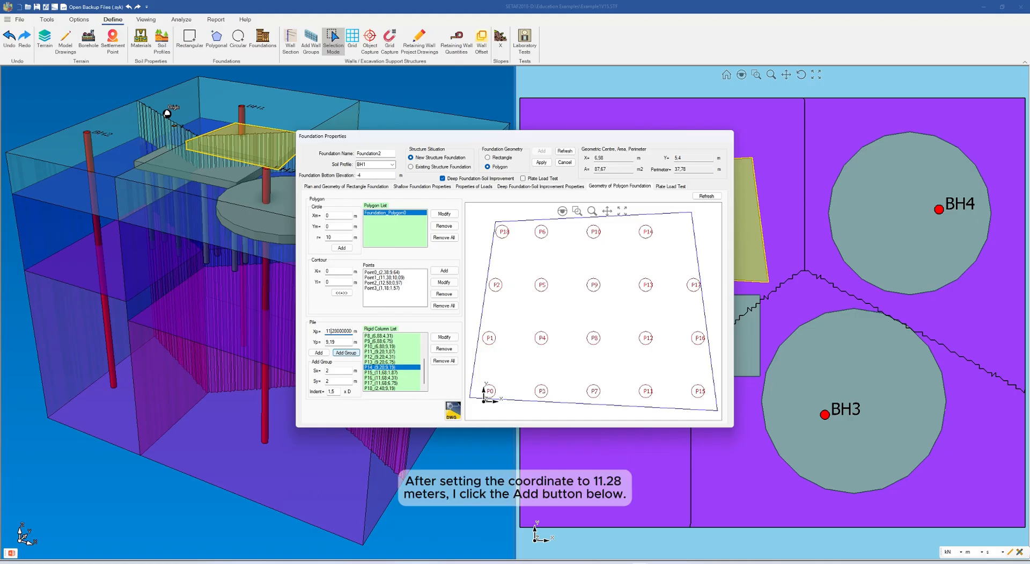
{"action": "left_click", "coordinate": [320, 353]}
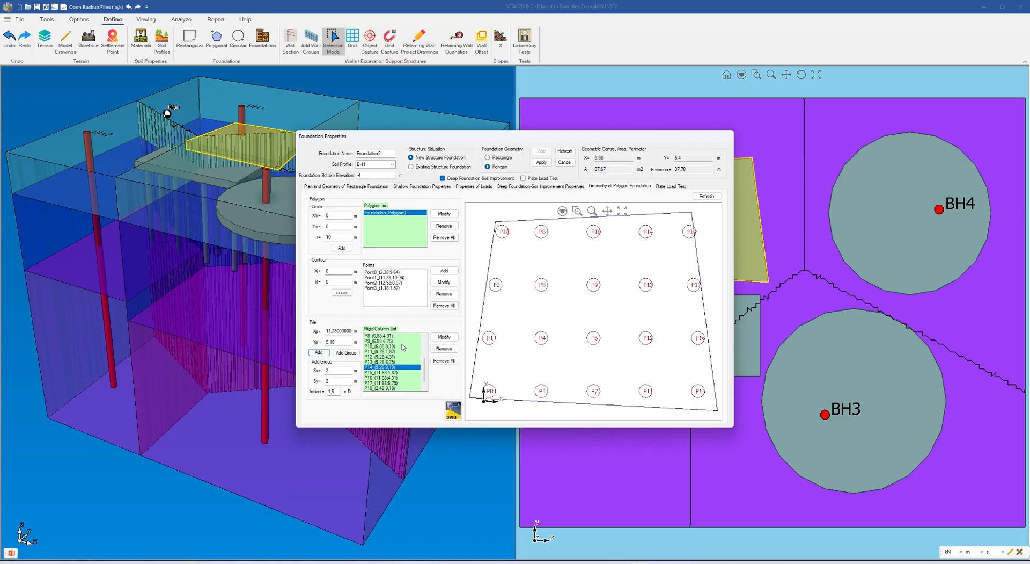
Move column P19 inward by setting its Xp coordinate to 11.08 m, and apply the foundation and foundation system changes to the model
{"action": "scroll", "coordinate": [416, 359], "scroll_direction": "down", "scroll_amount": 1}
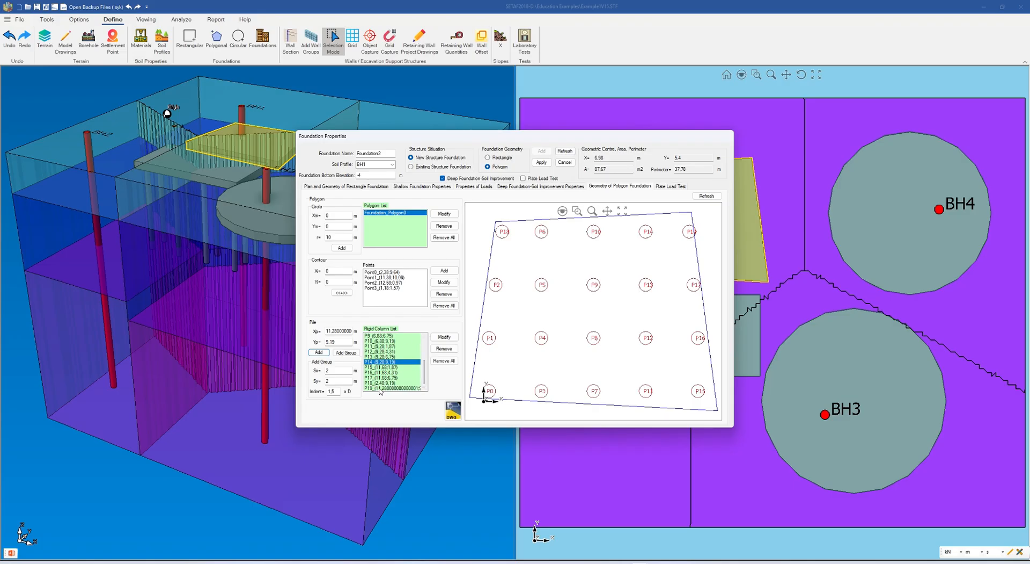
{"action": "left_click", "coordinate": [380, 388]}
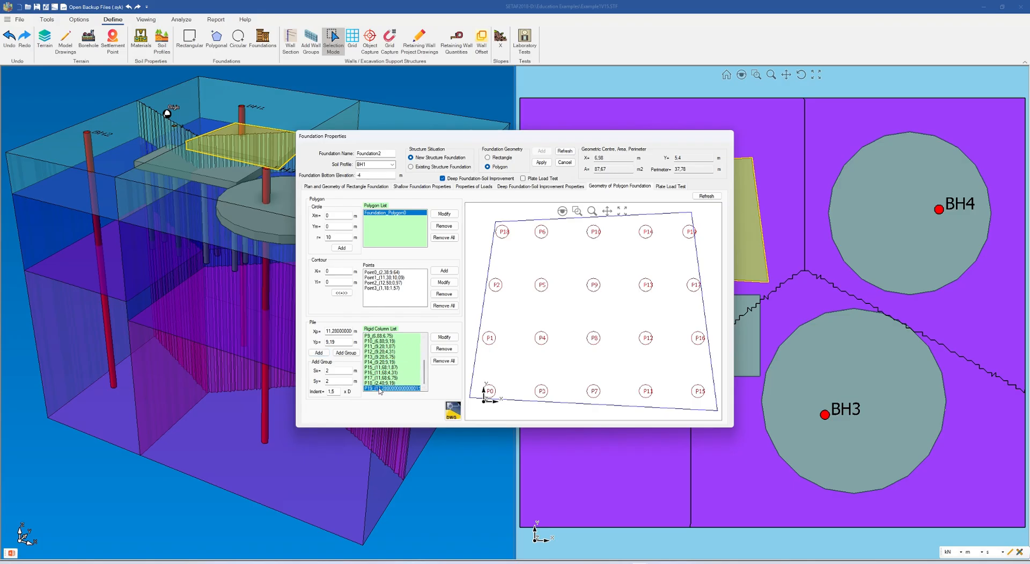
{"action": "left_click", "coordinate": [335, 330]}
{"action": "left_click", "coordinate": [444, 337]}
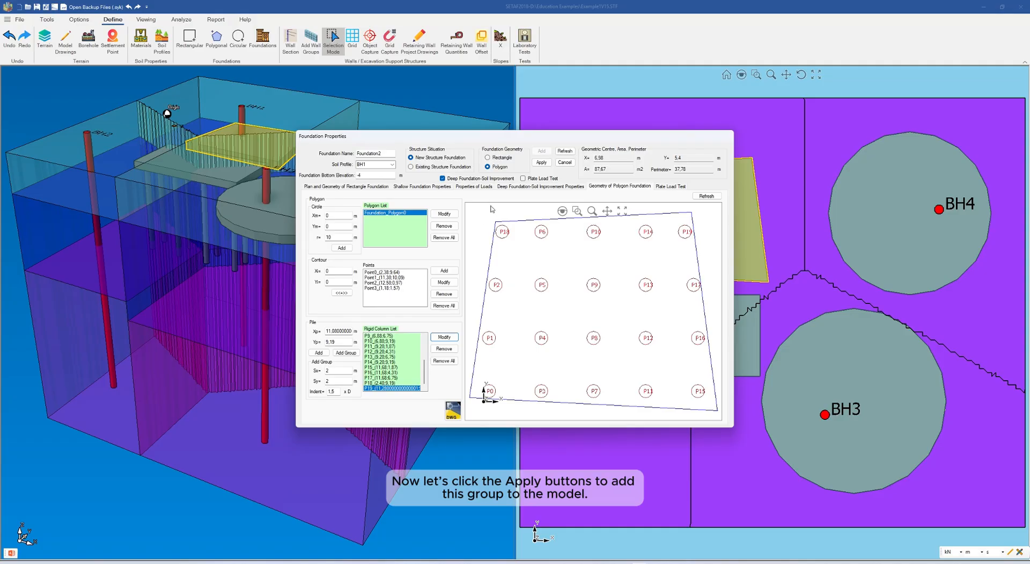
{"action": "left_click", "coordinate": [542, 163]}
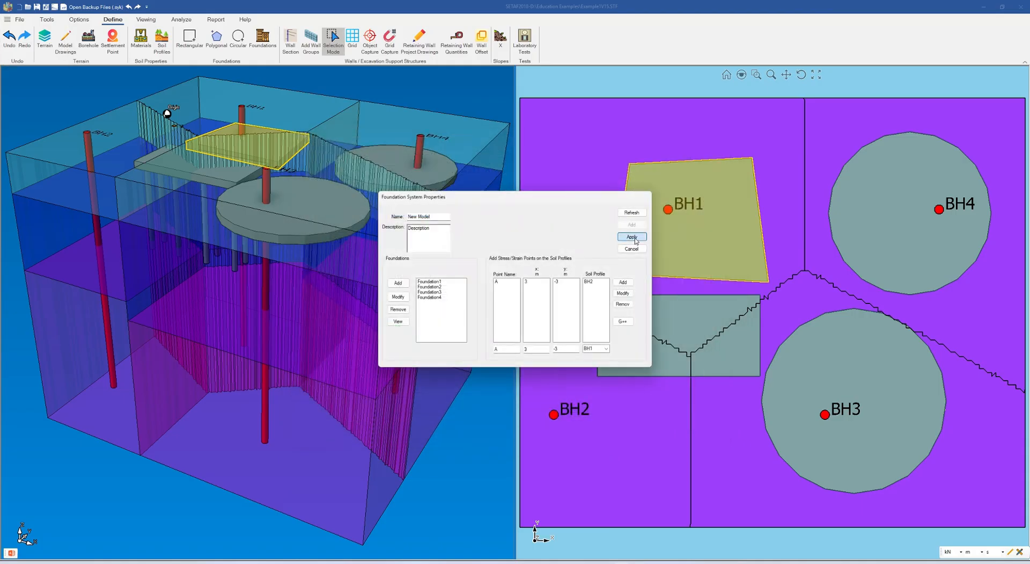
{"action": "left_click", "coordinate": [631, 236]}
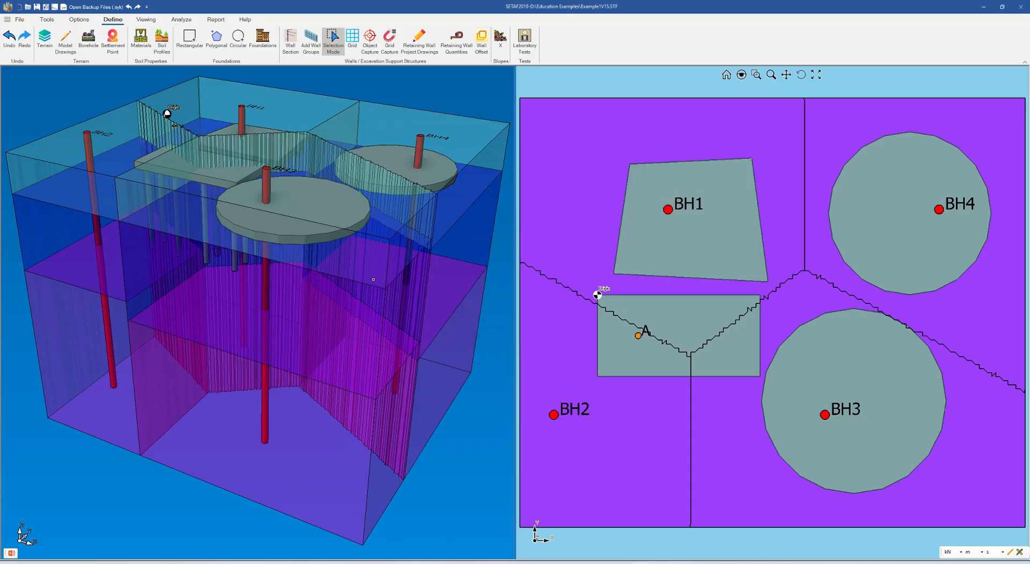
Inspect the rigid columns under the foundations up close in the 3D view, and restore the home view
{"action": "mouse_move", "coordinate": [308, 235]}
{"action": "left_mouse_down"}
{"action": "mouse_move", "coordinate": [324, 200]}
{"action": "mouse_move", "coordinate": [304, 249]}
{"action": "left_mouse_up"}
{"action": "scroll", "coordinate": [286, 184], "scroll_direction": "up", "scroll_amount": 5}
{"action": "left_click_drag", "start_coordinate": [287, 184], "coordinate": [269, 171]}
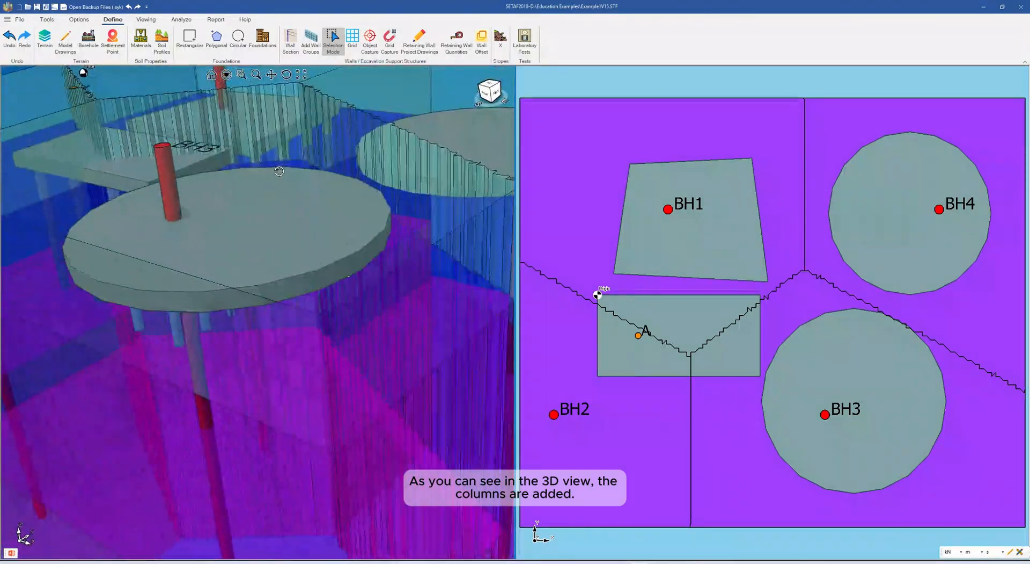
{"action": "scroll", "coordinate": [269, 171], "scroll_direction": "up", "scroll_amount": 2}
{"action": "left_click", "coordinate": [212, 75]}
Filter the model display by hiding the soil layers and boreholes and turning off the solid display of shallow foundations
{"action": "left_click", "coordinate": [146, 20]}
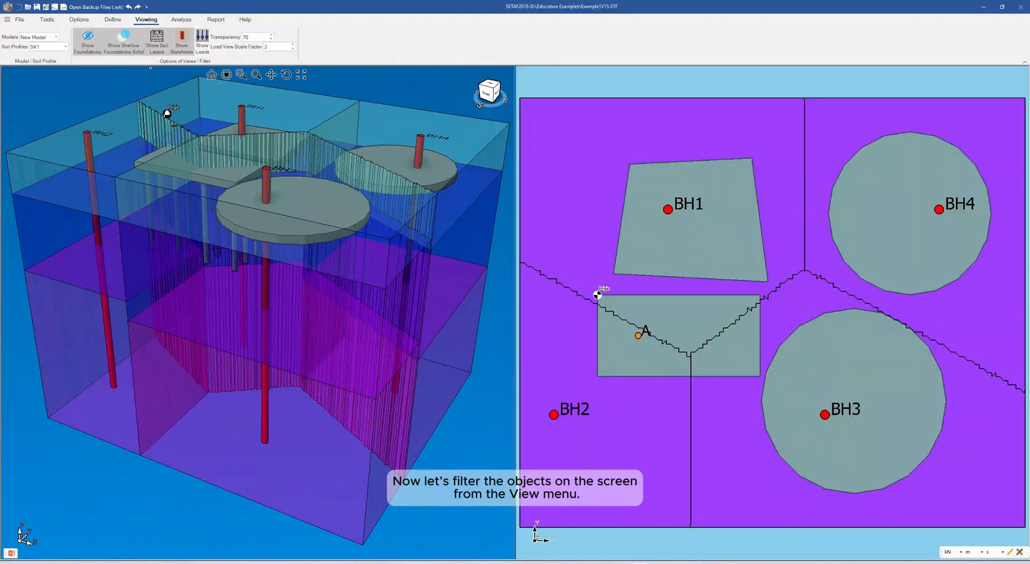
{"action": "left_click", "coordinate": [159, 45]}
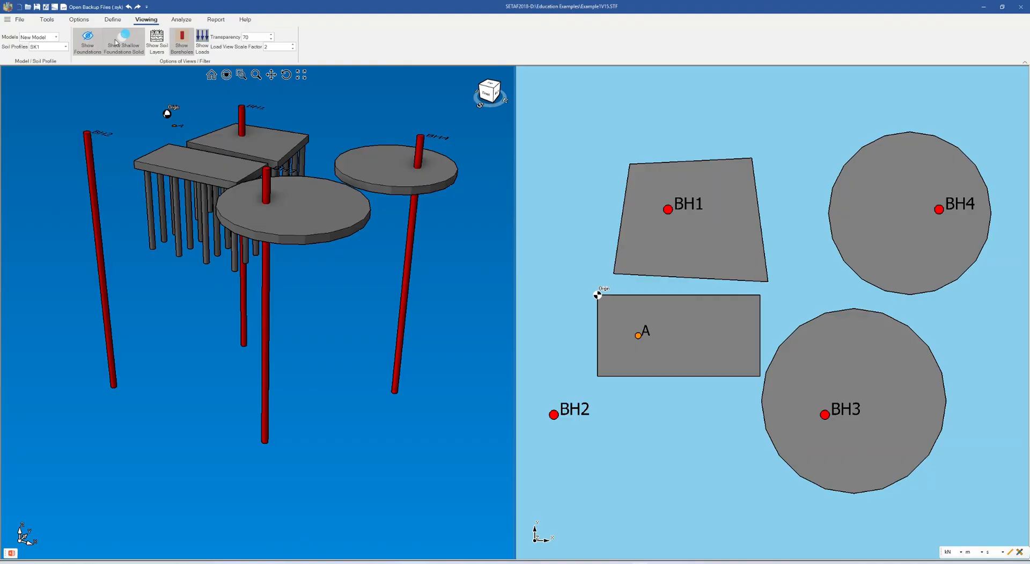
{"action": "left_click", "coordinate": [122, 41]}
{"action": "left_click", "coordinate": [182, 43]}
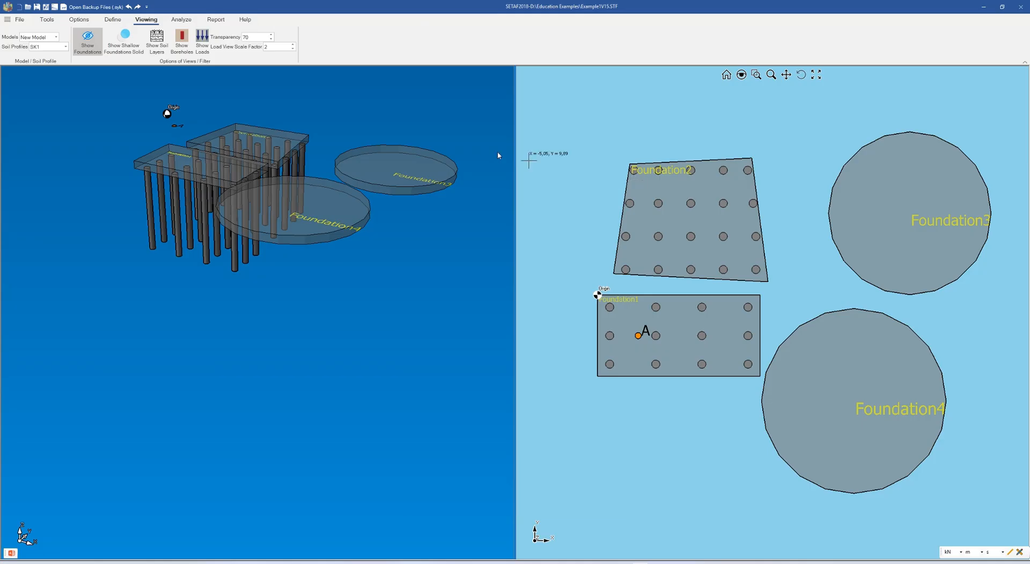
Restore the solid display of shallow foundations and show the soil layers again
{"action": "left_click", "coordinate": [123, 42]}
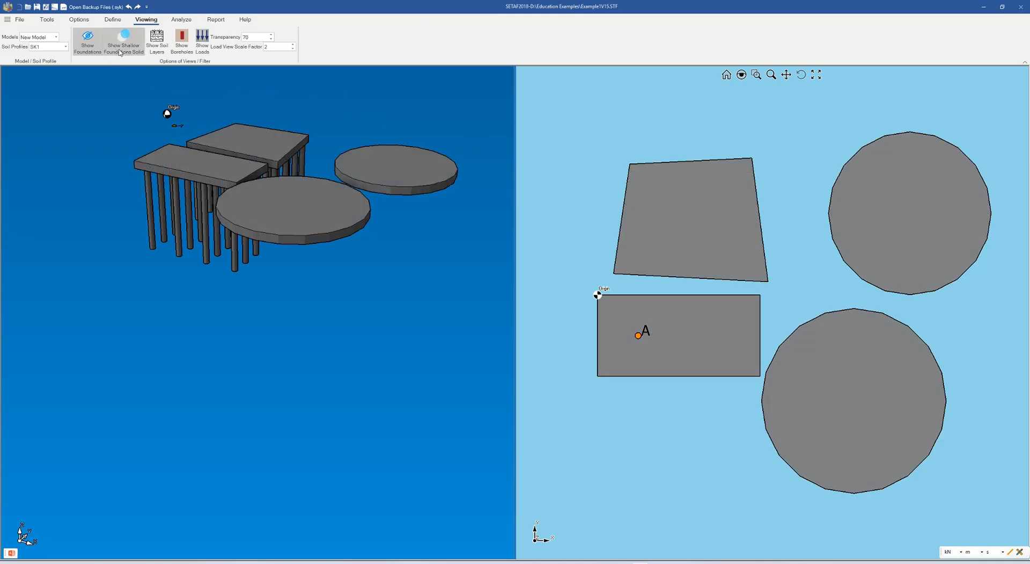
{"action": "left_click", "coordinate": [156, 51]}
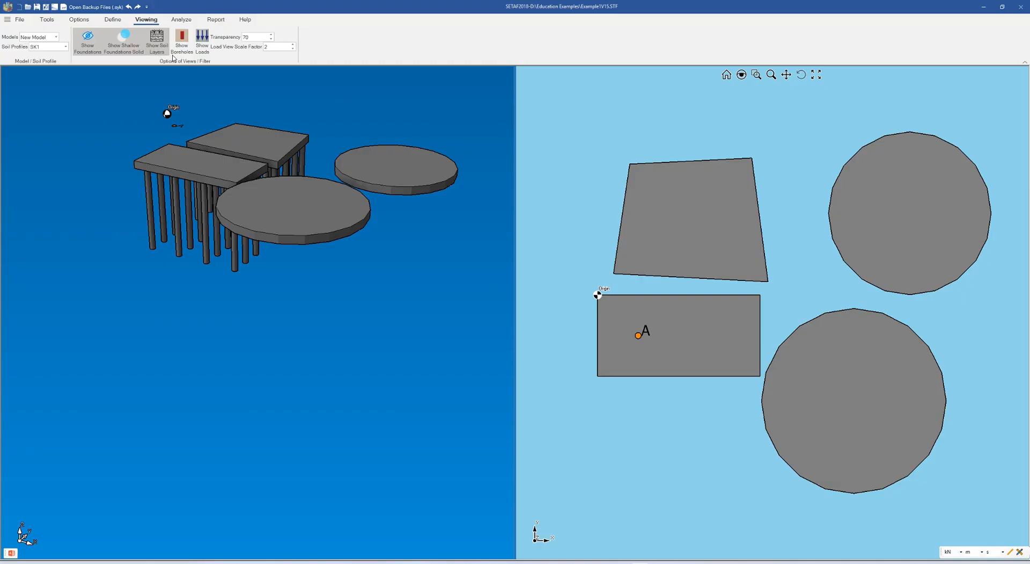